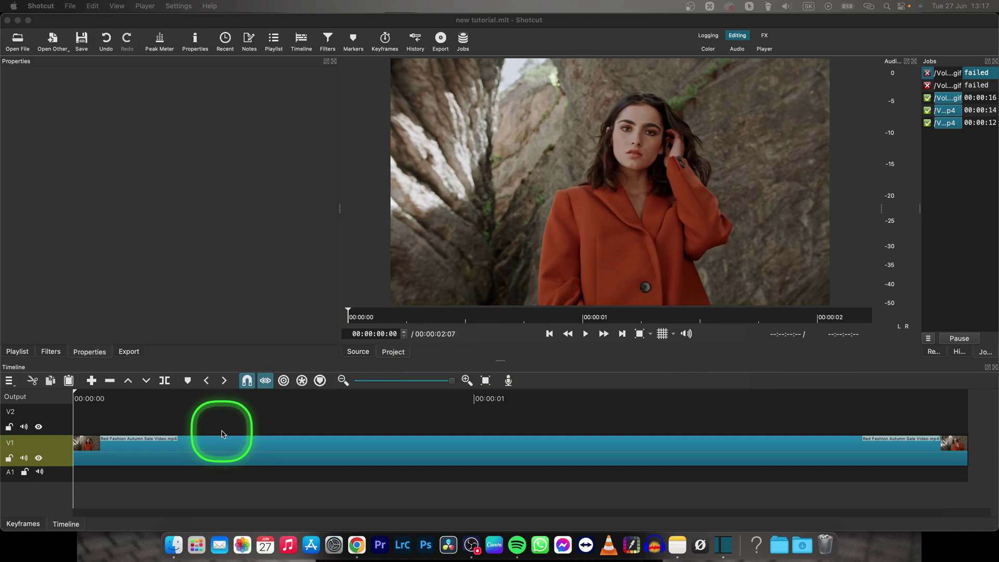
# Select the Red Fashion Autumn Sale Video clip on the V1 track
pyautogui.click(185, 444)
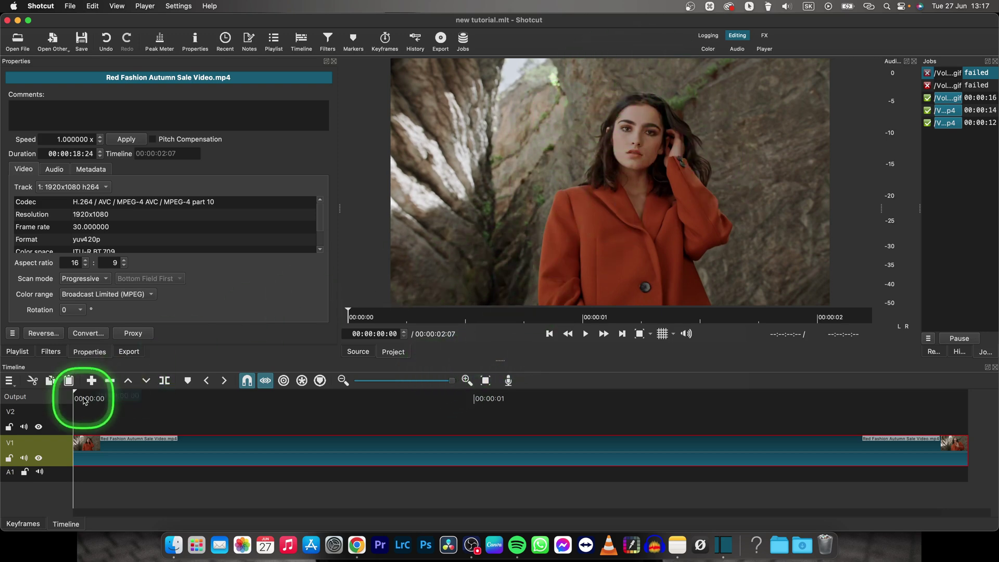
# Add the Mask: Simple Shape filter to the fashion clip
pyautogui.click(108, 446)
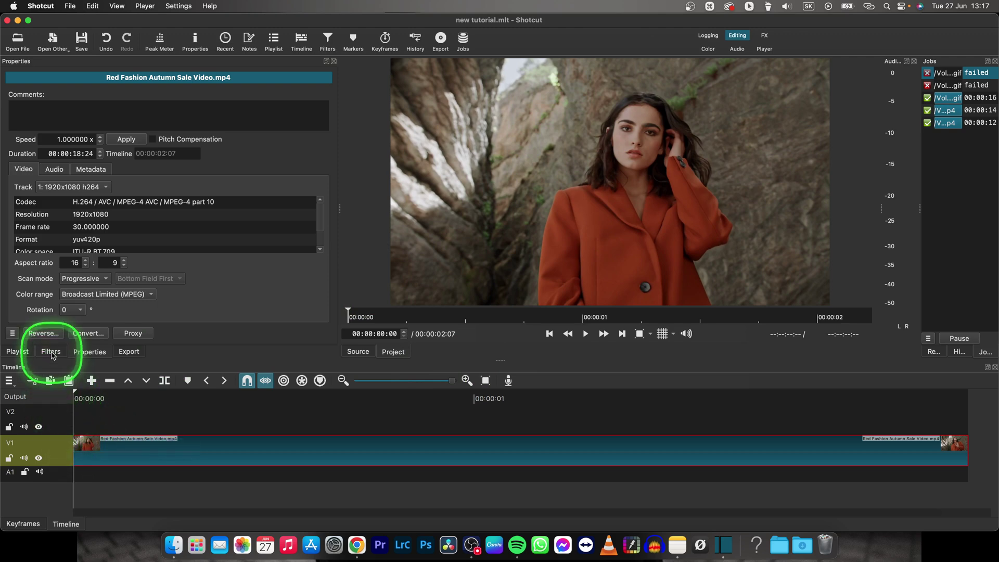
pyautogui.click(52, 352)
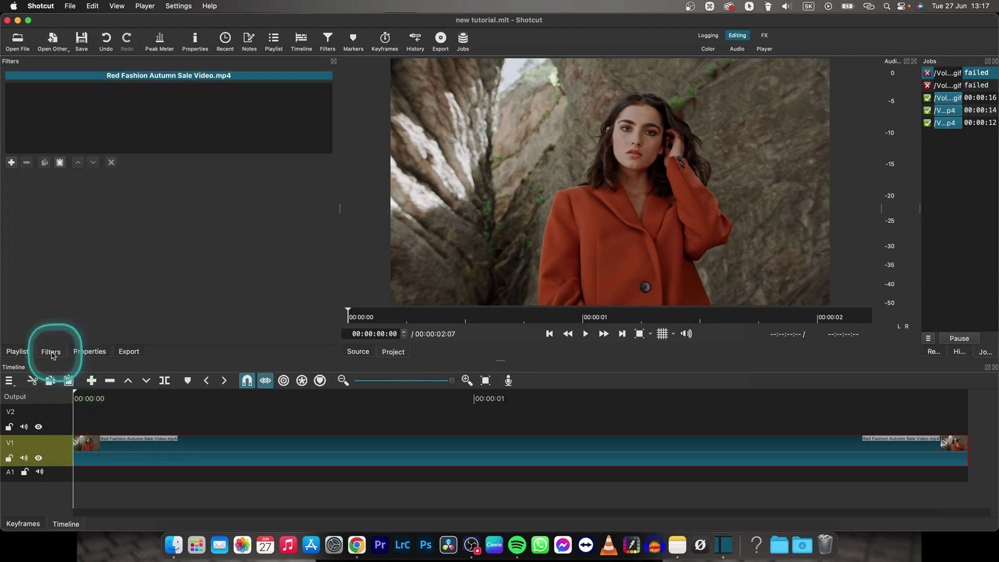
pyautogui.click(11, 166)
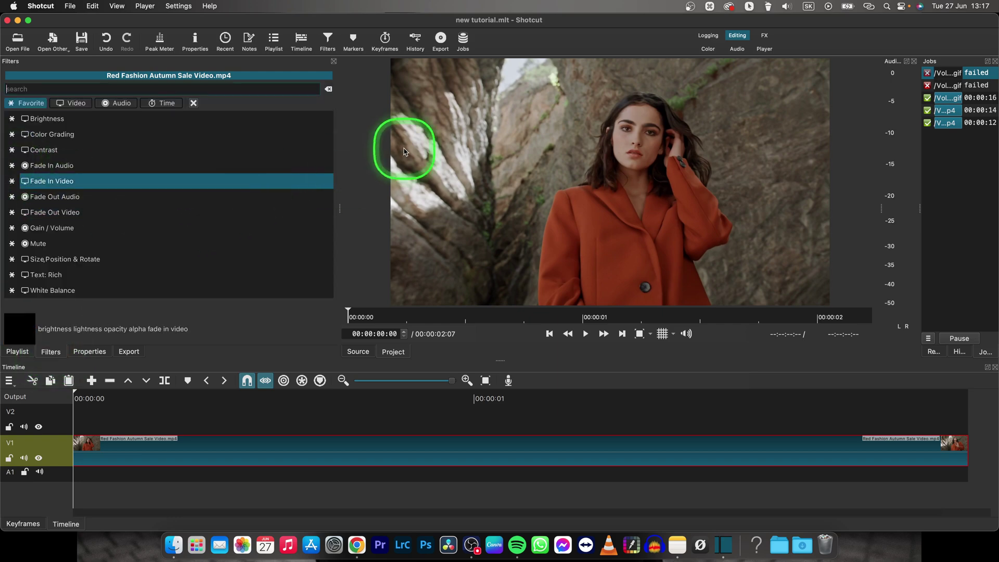
pyautogui.write('mask')
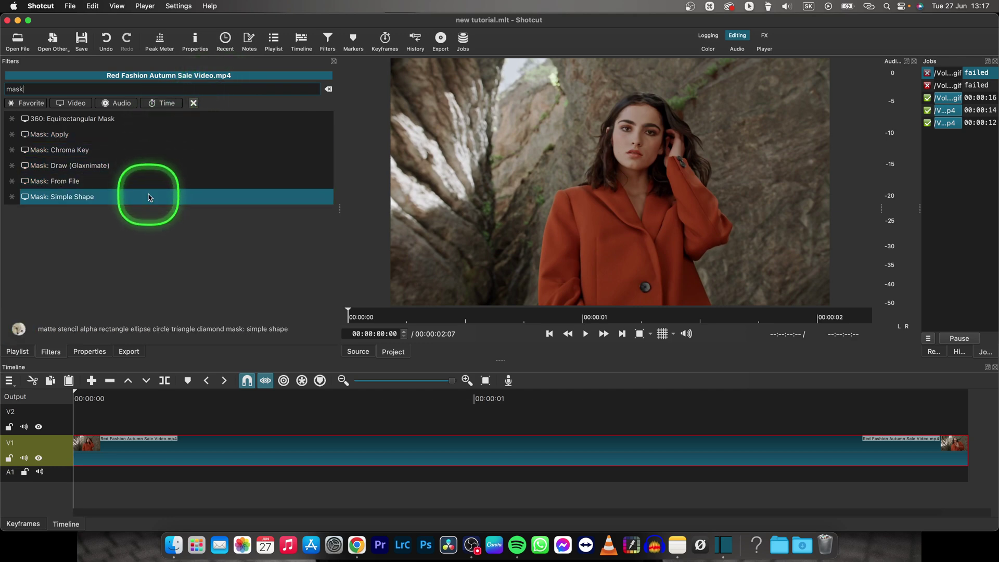
pyautogui.click(121, 198)
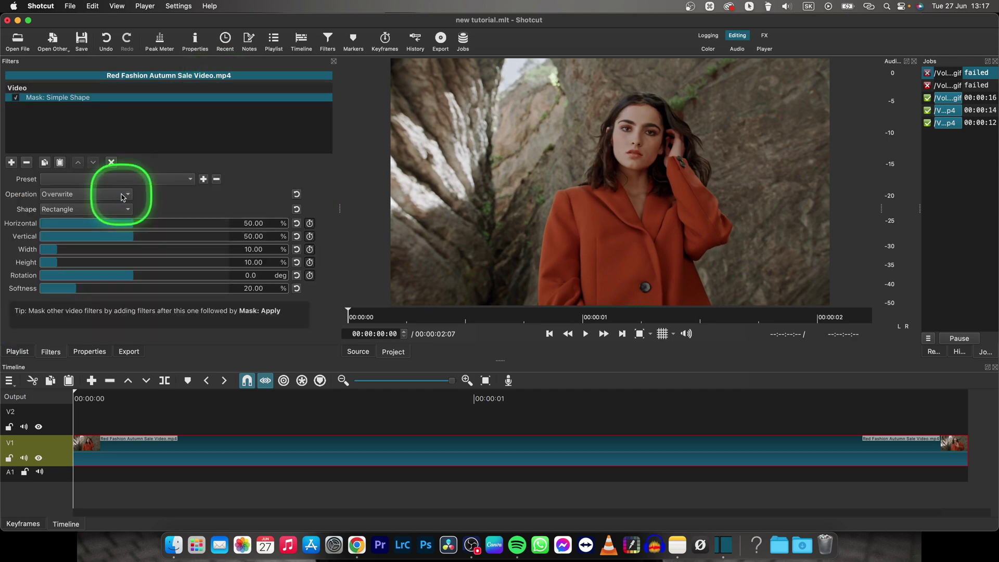
# Add Blur: Box and then Mask: Apply below the Simple Shape filter
pyautogui.click(12, 163)
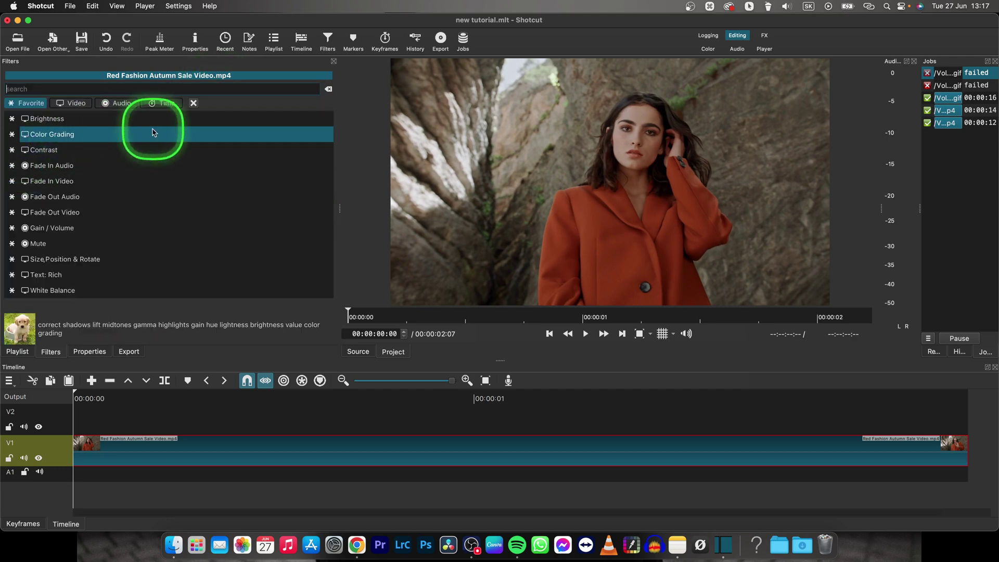
pyautogui.write('blur')
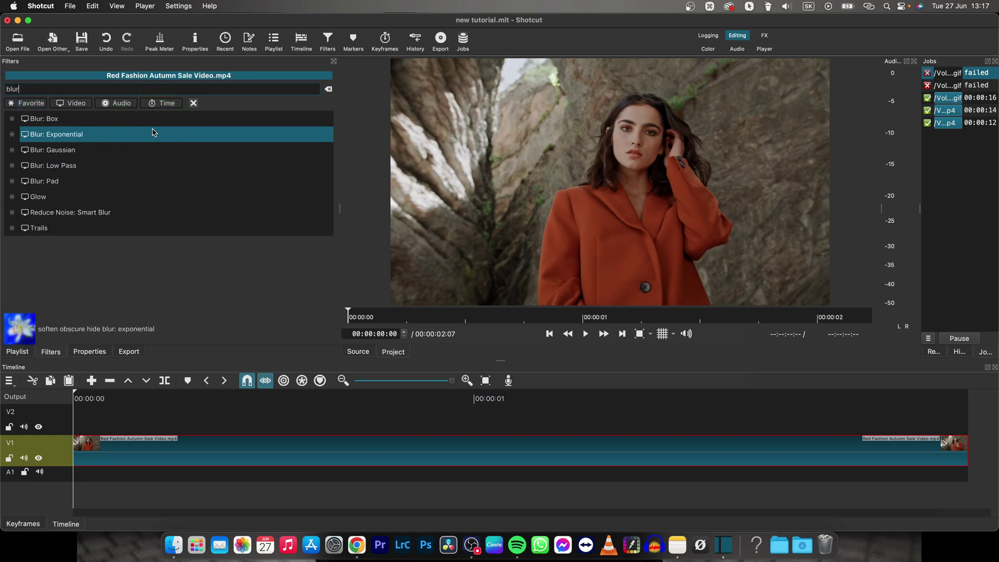
pyautogui.click(44, 121)
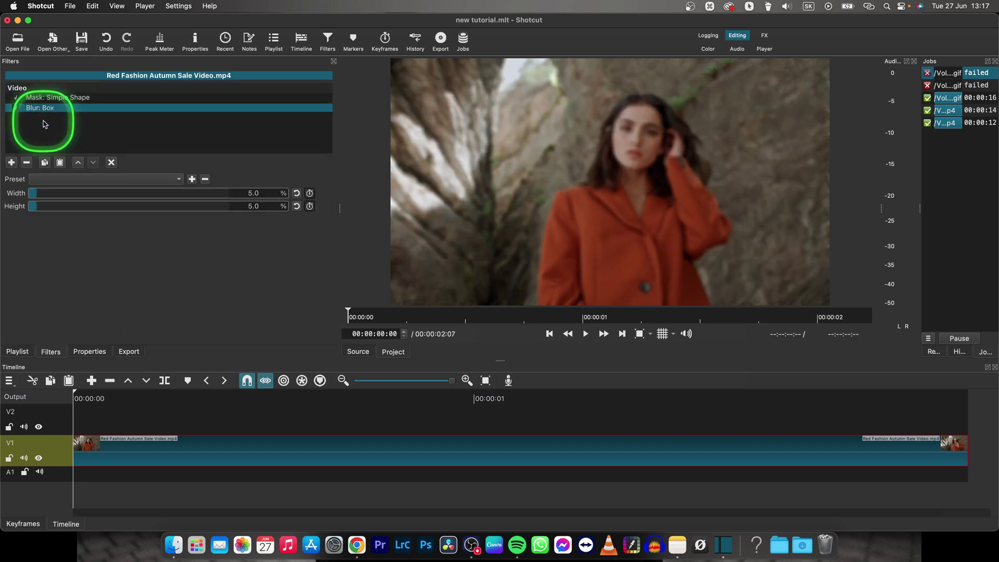
pyautogui.click(12, 163)
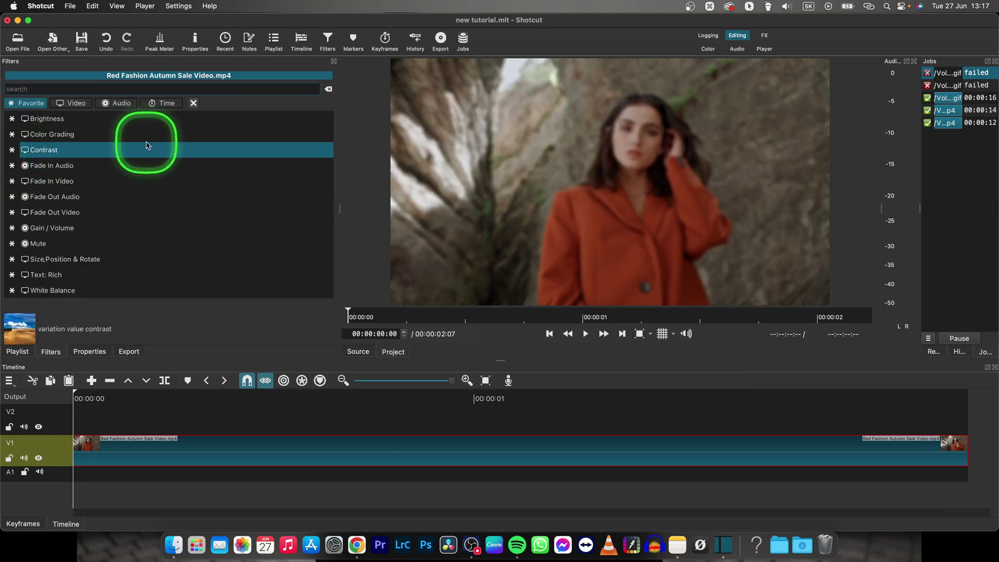
pyautogui.write('mask')
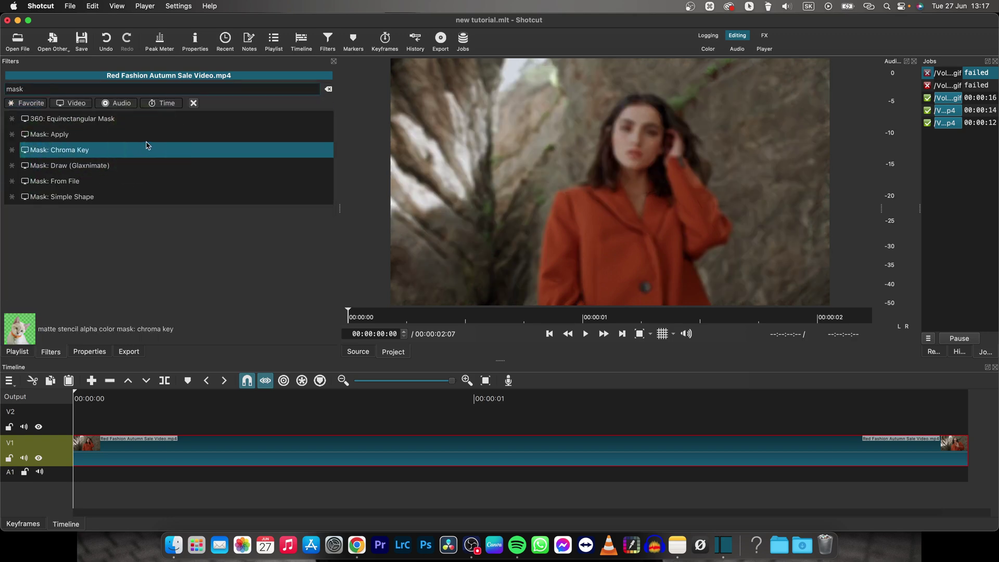
pyautogui.click(24, 136)
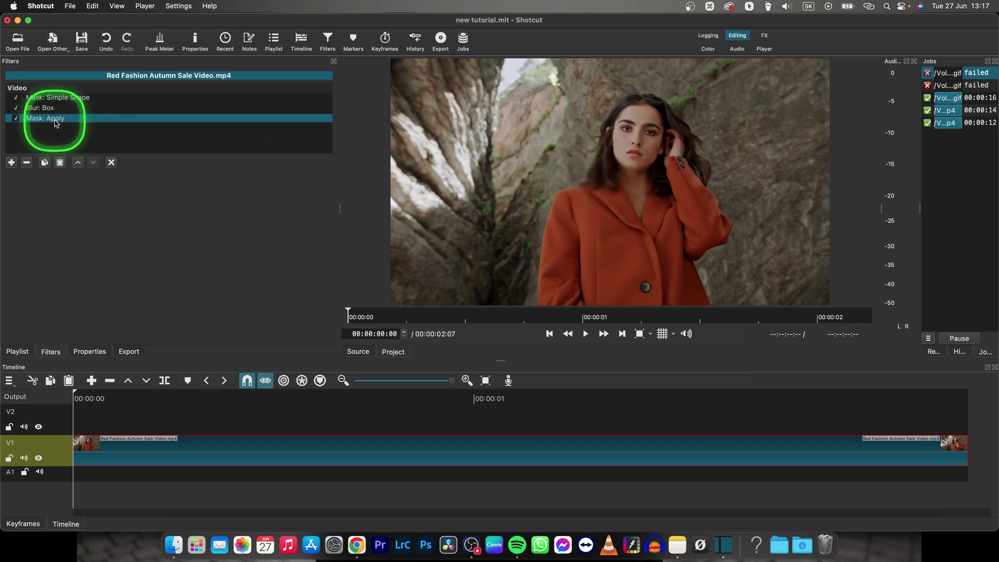
# Set the Blur: Box Width and Height to about 26%
pyautogui.click(54, 110)
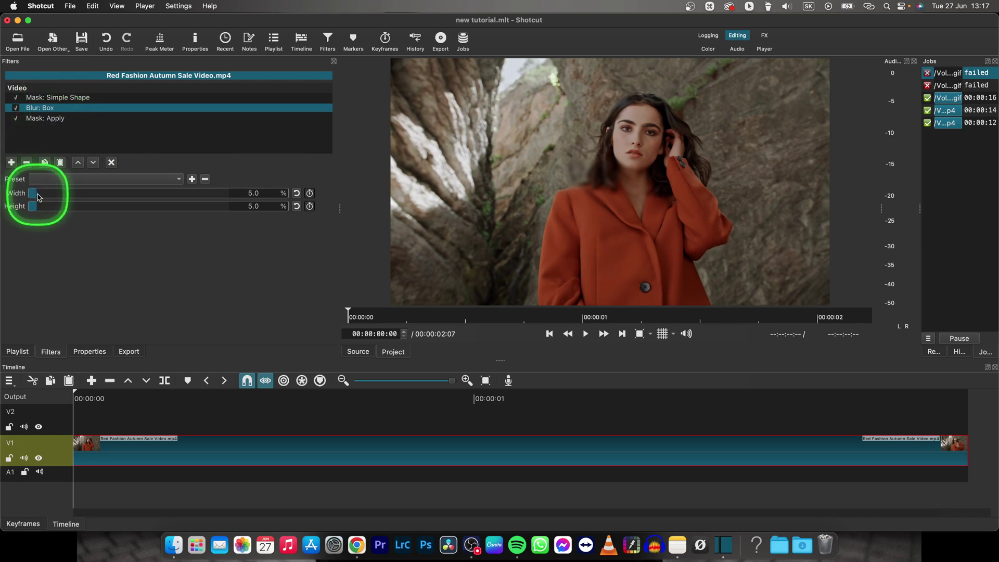
pyautogui.moveTo(38, 194); pyautogui.dragTo(133, 194)
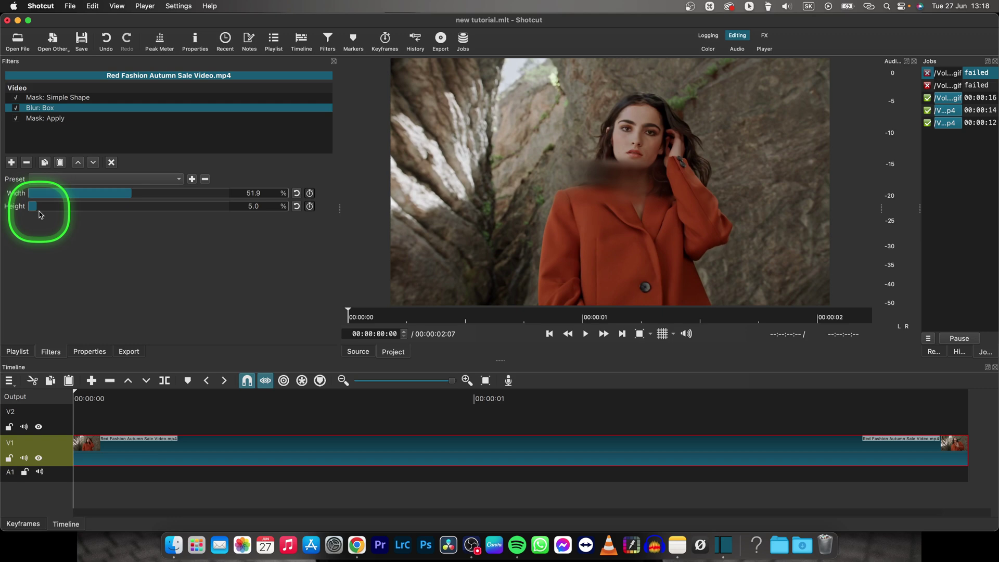
pyautogui.moveTo(39, 207); pyautogui.dragTo(123, 207)
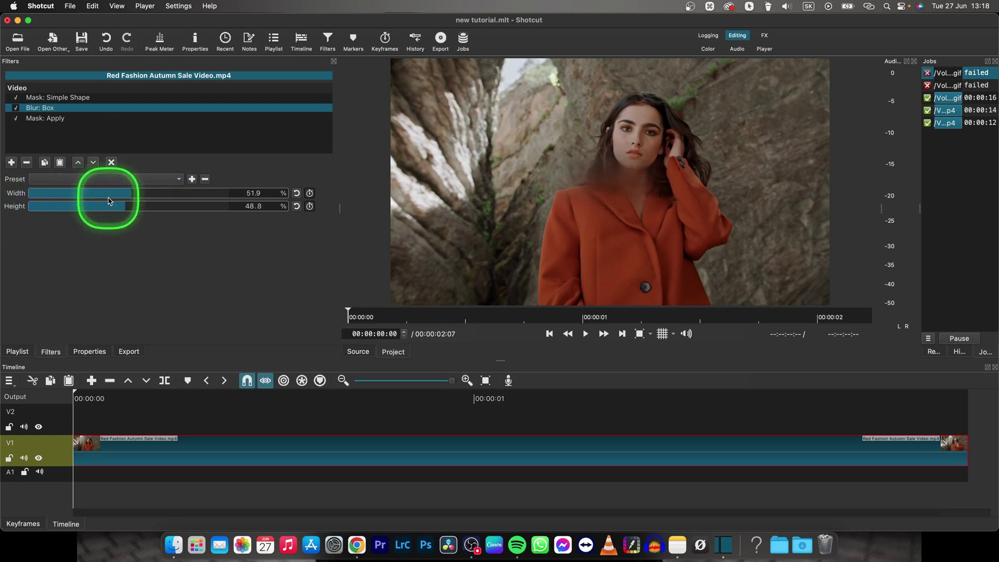
pyautogui.moveTo(127, 206)
pyautogui.mouseDown()
pyautogui.moveTo(82, 210)
pyautogui.moveTo(80, 193)
pyautogui.mouseUp()
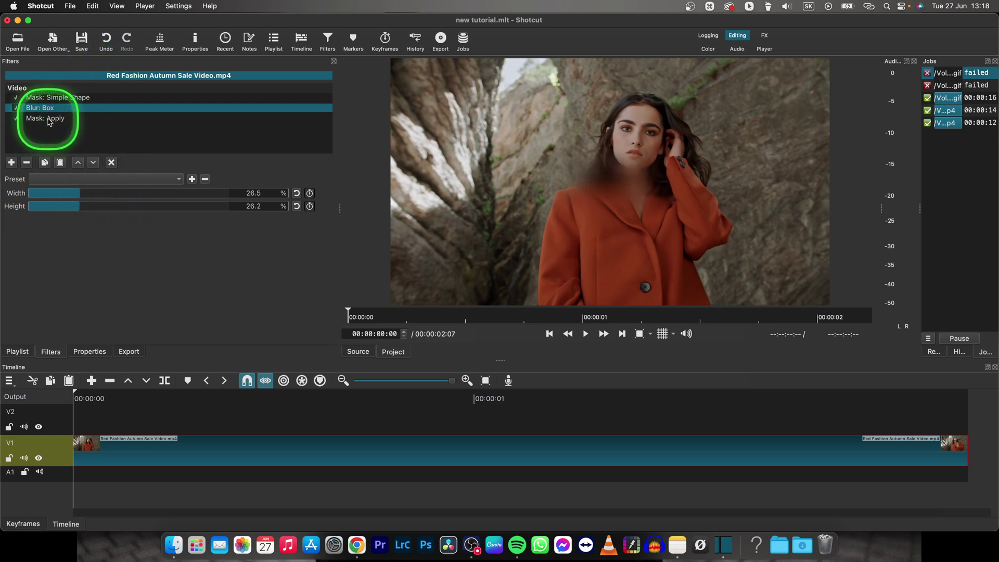
# Shift the Simple Shape mask right and up onto the woman's face
pyautogui.click(59, 98)
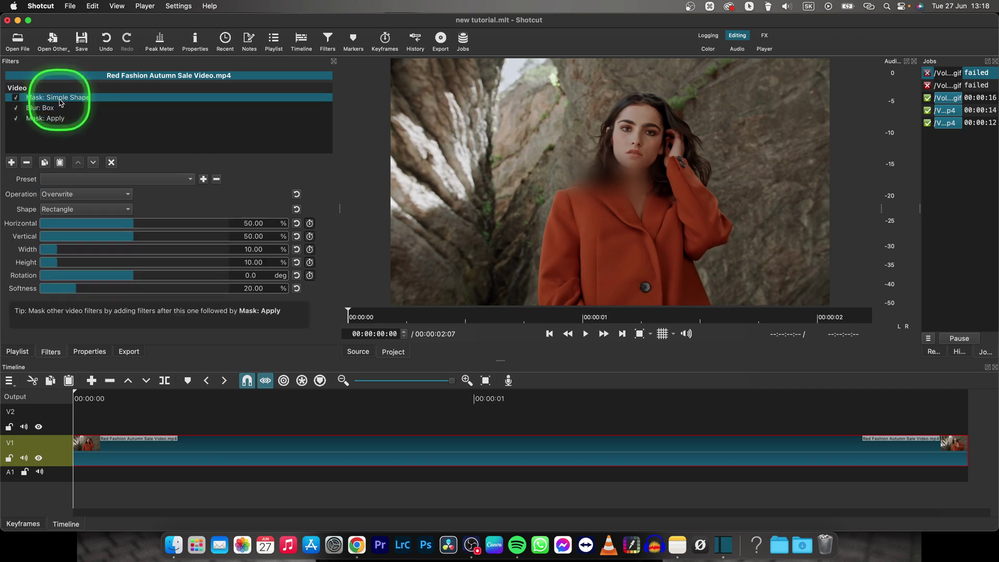
pyautogui.moveTo(133, 226); pyautogui.dragTo(152, 224)
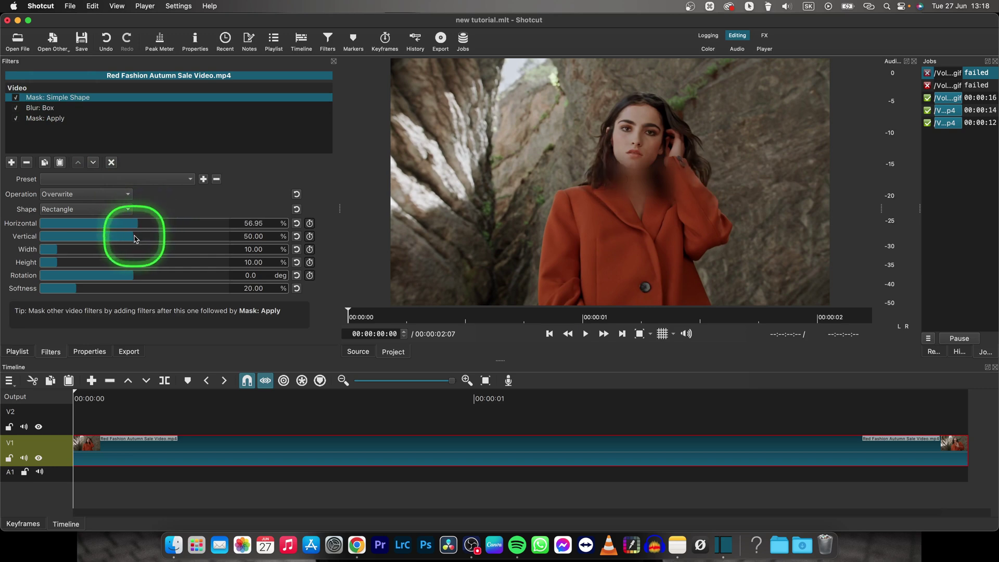
pyautogui.click(133, 239)
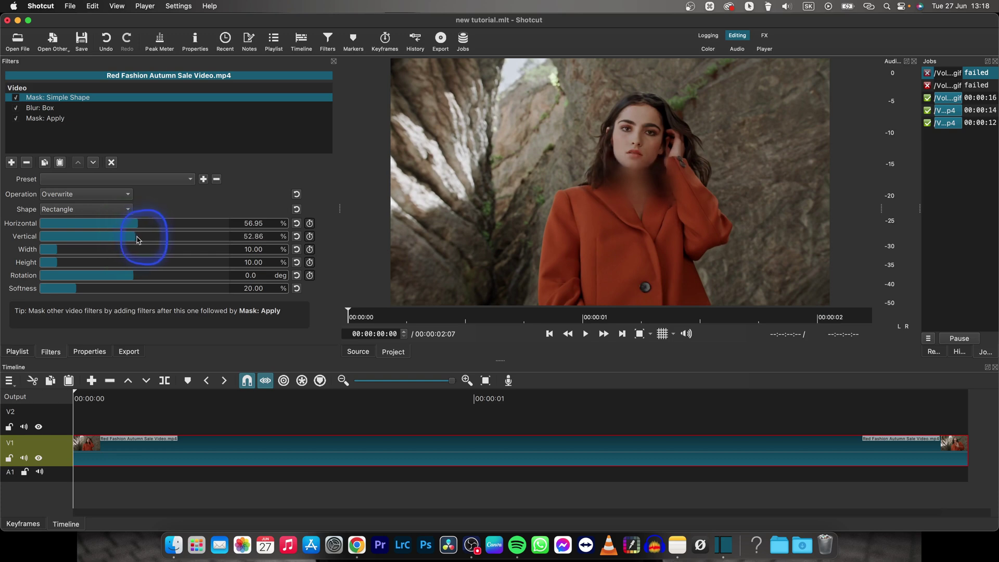
pyautogui.moveTo(132, 240); pyautogui.dragTo(121, 240)
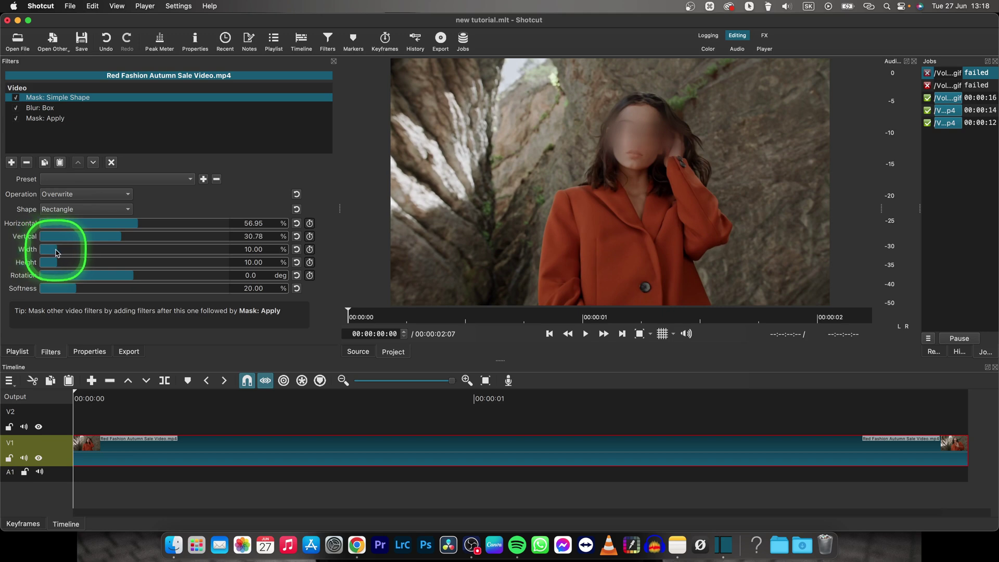
# Resize the mask to about 31% wide by 53% tall, lowering it over her body
pyautogui.moveTo(55, 252)
pyautogui.mouseDown()
pyautogui.moveTo(98, 251)
pyautogui.moveTo(83, 265)
pyautogui.mouseUp()
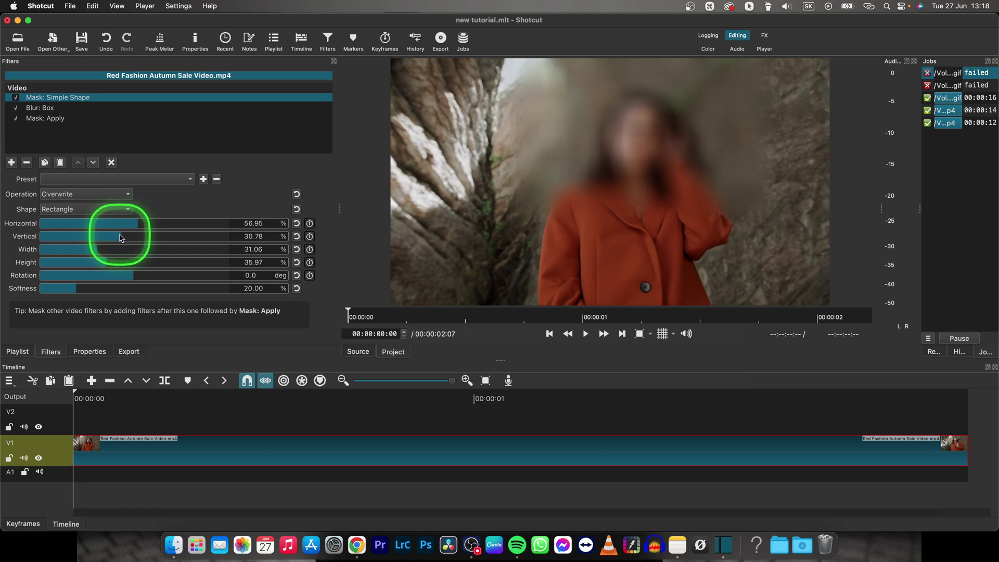
pyautogui.moveTo(120, 237)
pyautogui.mouseDown()
pyautogui.moveTo(144, 234)
pyautogui.moveTo(133, 237)
pyautogui.mouseUp()
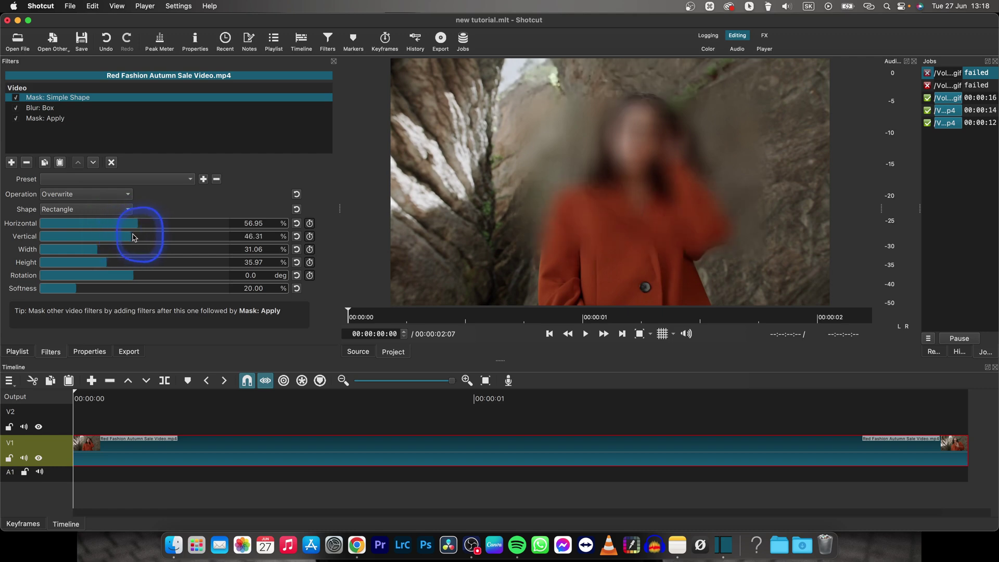
pyautogui.click(108, 263)
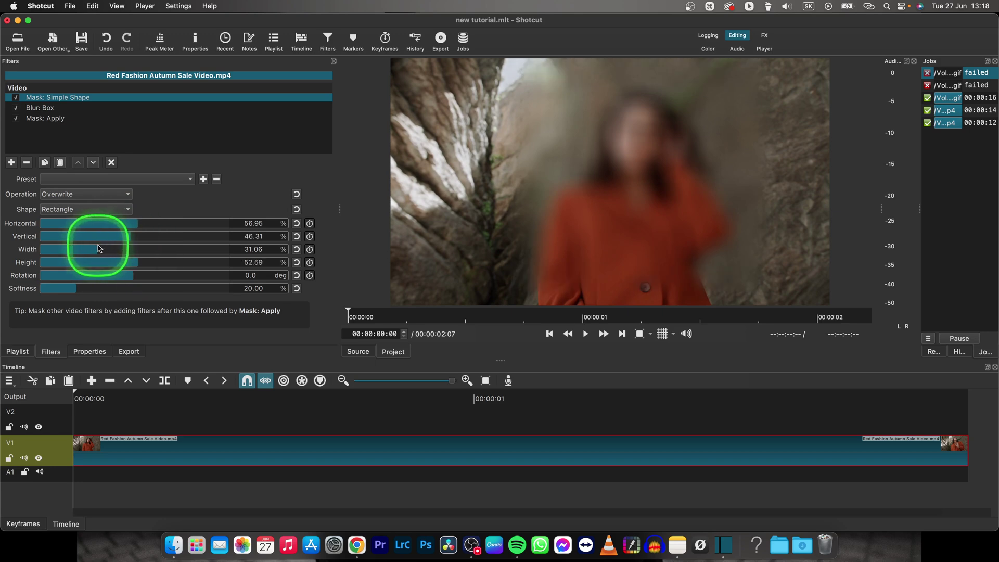
pyautogui.click(129, 239)
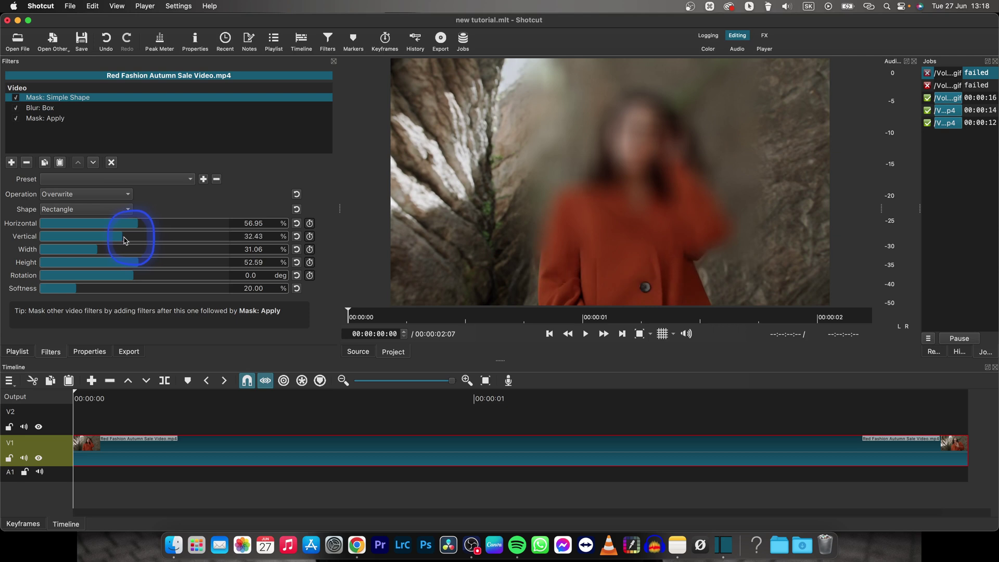
pyautogui.click(141, 239)
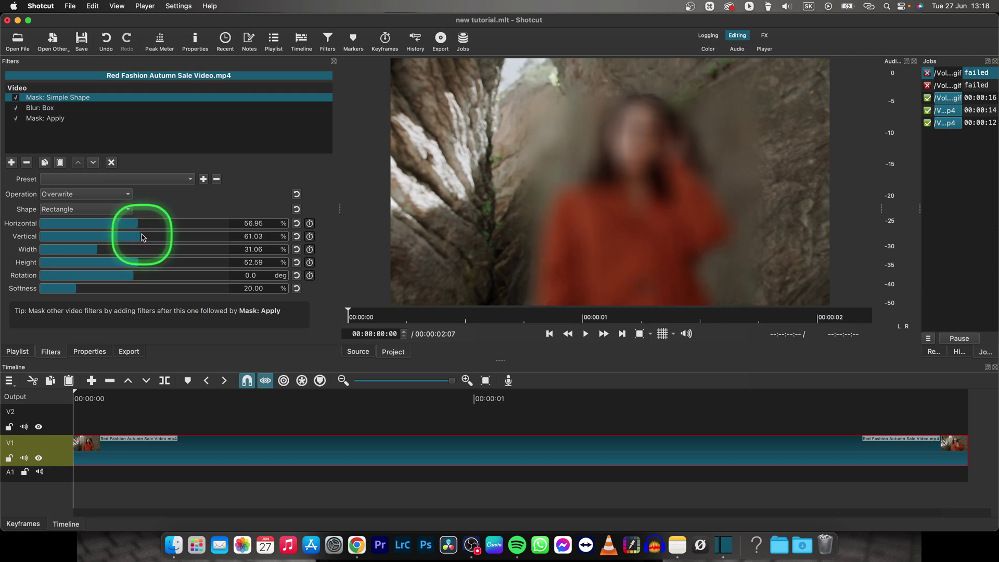
# Set the mask's Vertical position to 57.77, then preview playback from about one second
pyautogui.click(139, 238)
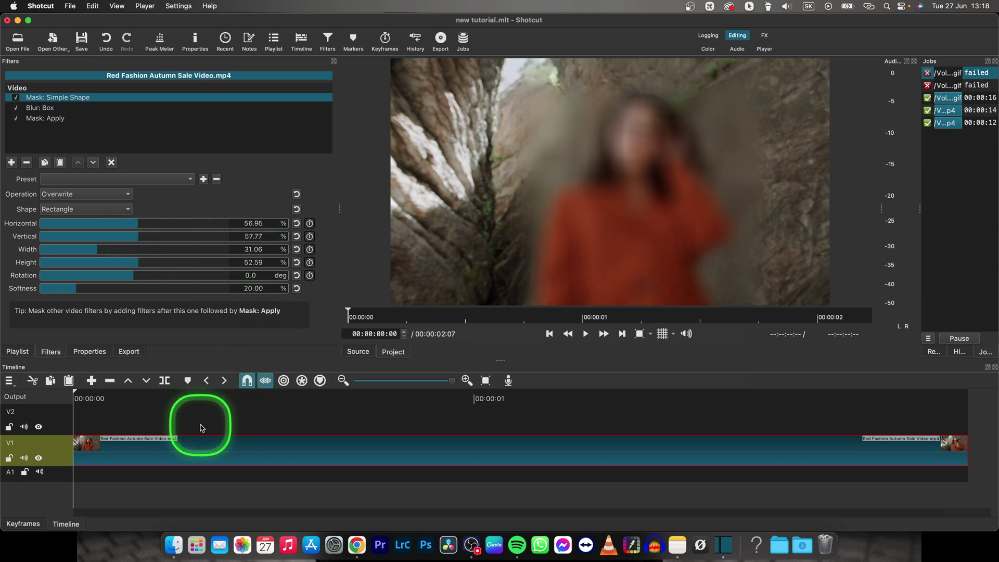
pyautogui.press('space')
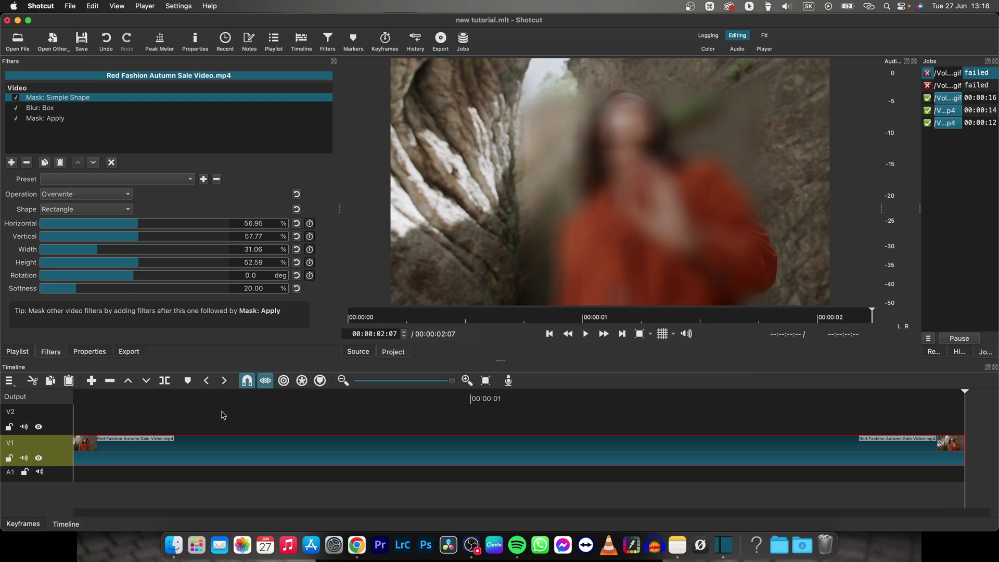
pyautogui.click(497, 399)
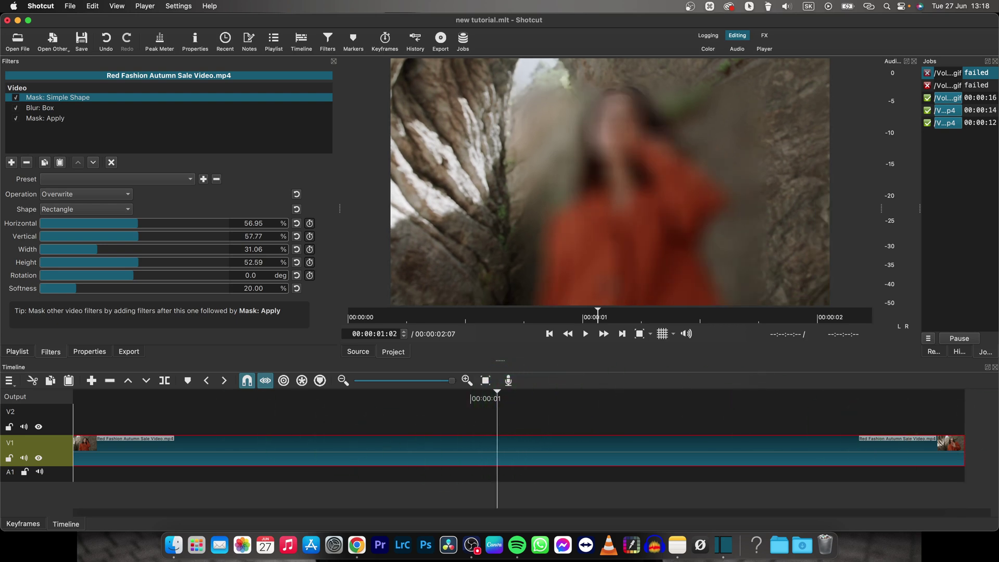